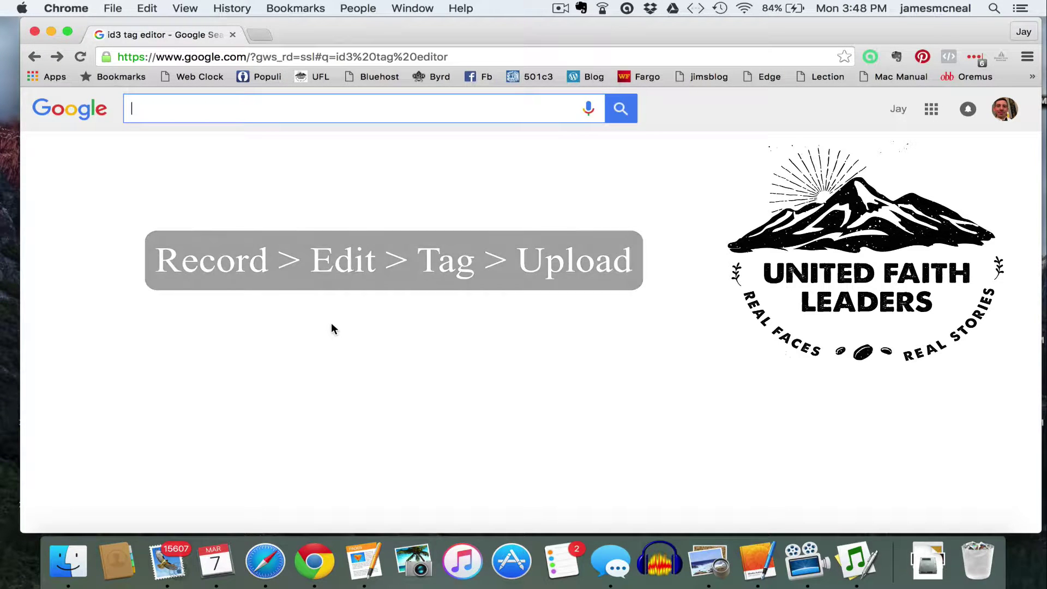
# Step: Search Google for 'id3 tag editor' and scroll to the Pa-software ID3 Editor result
pyautogui.write('ID')
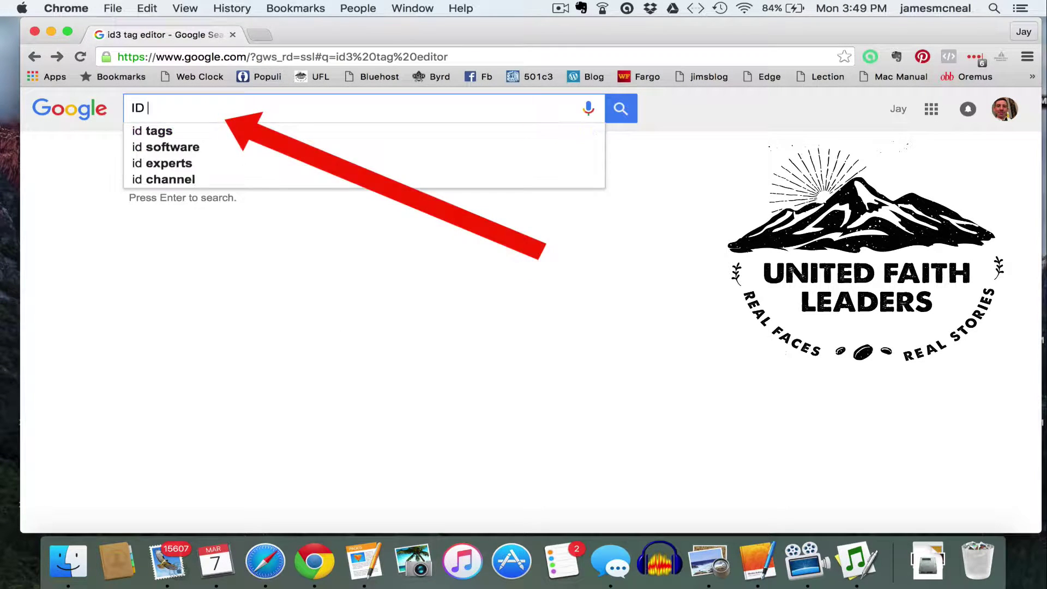
pyautogui.write('3')
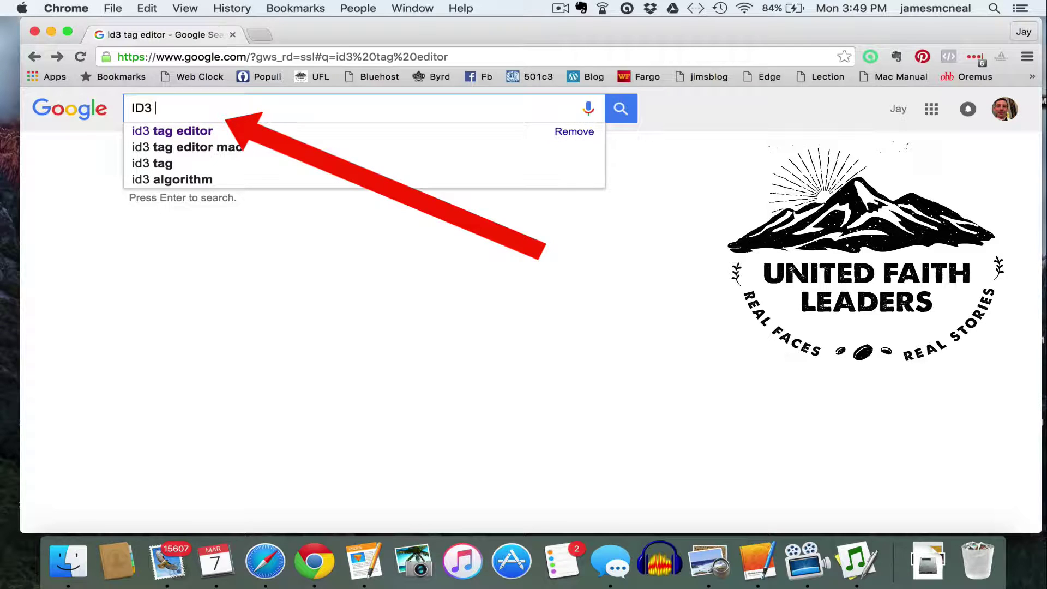
pyautogui.press('Down')
pyautogui.press('Return')
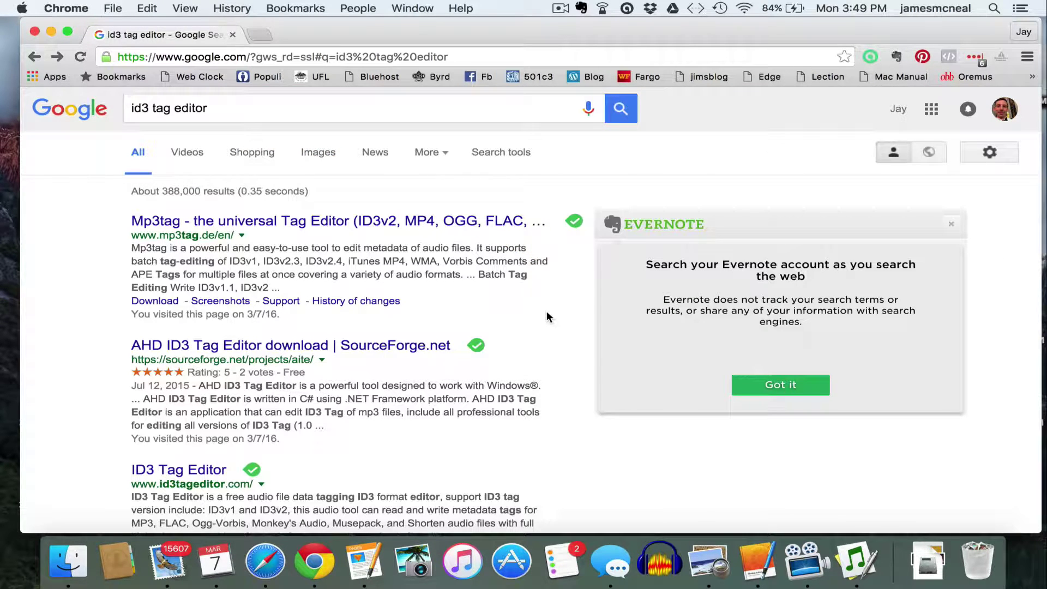
pyautogui.scroll(-5, 547, 315)
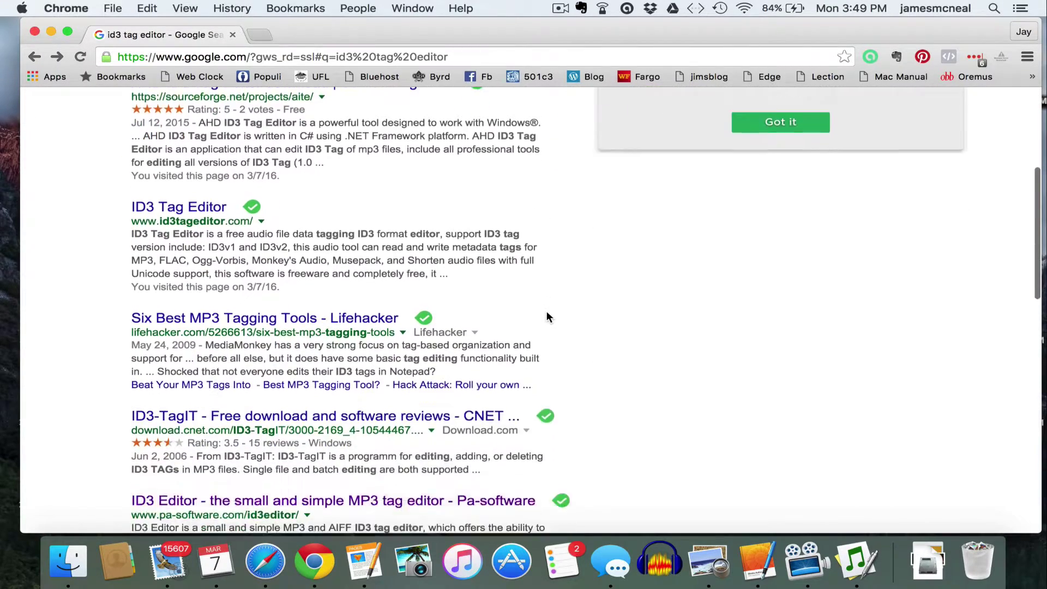
pyautogui.scroll(-6, 546, 313)
pyautogui.scroll(1, 381, 240)
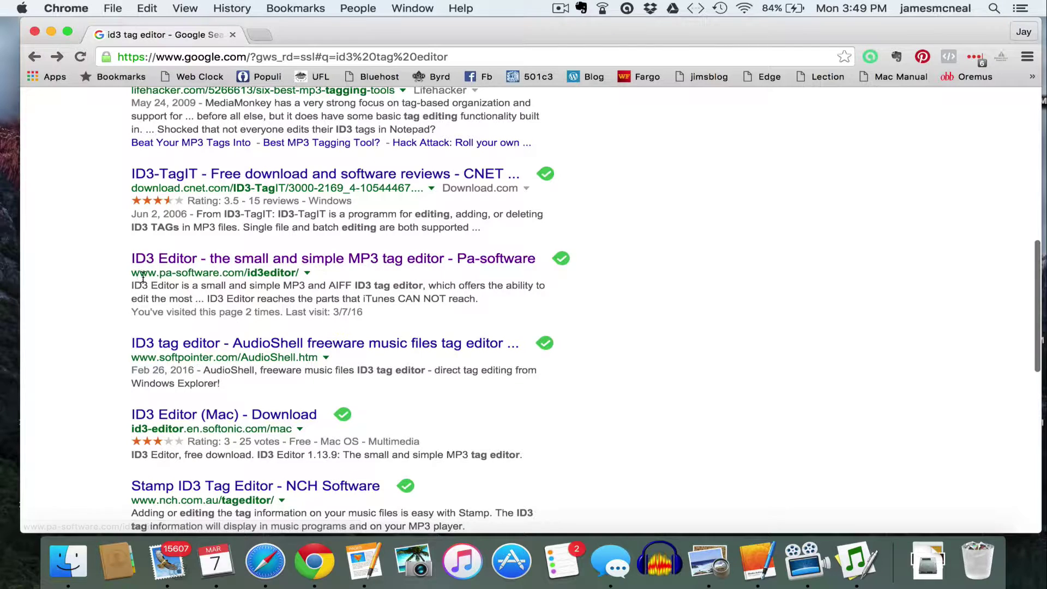
# Step: Open the Pa-software ID3 Editor page from the results and play its screenshot slideshow
pyautogui.click(356, 264)
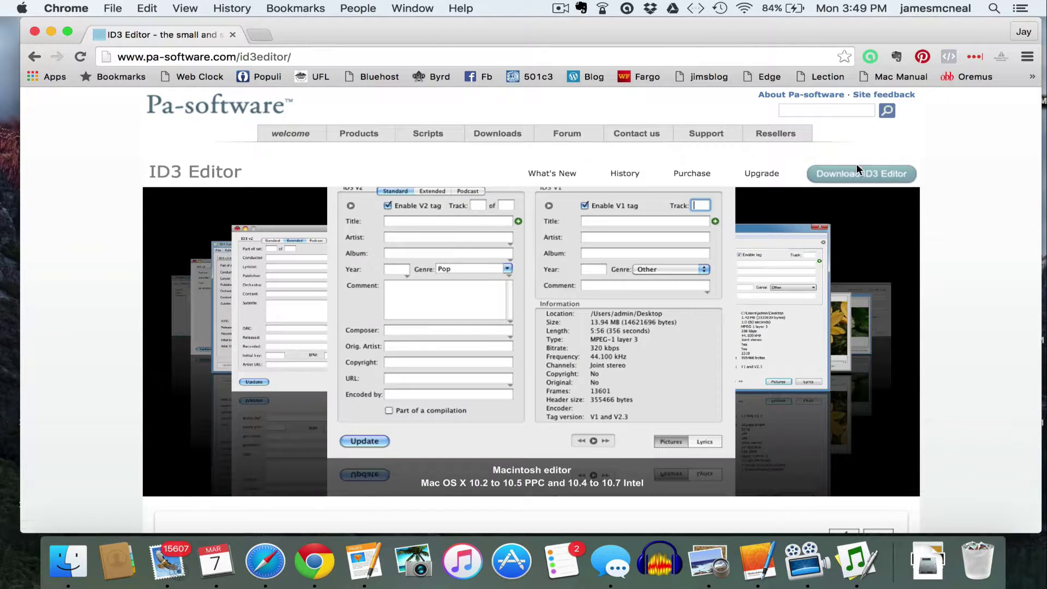
pyautogui.click(898, 176)
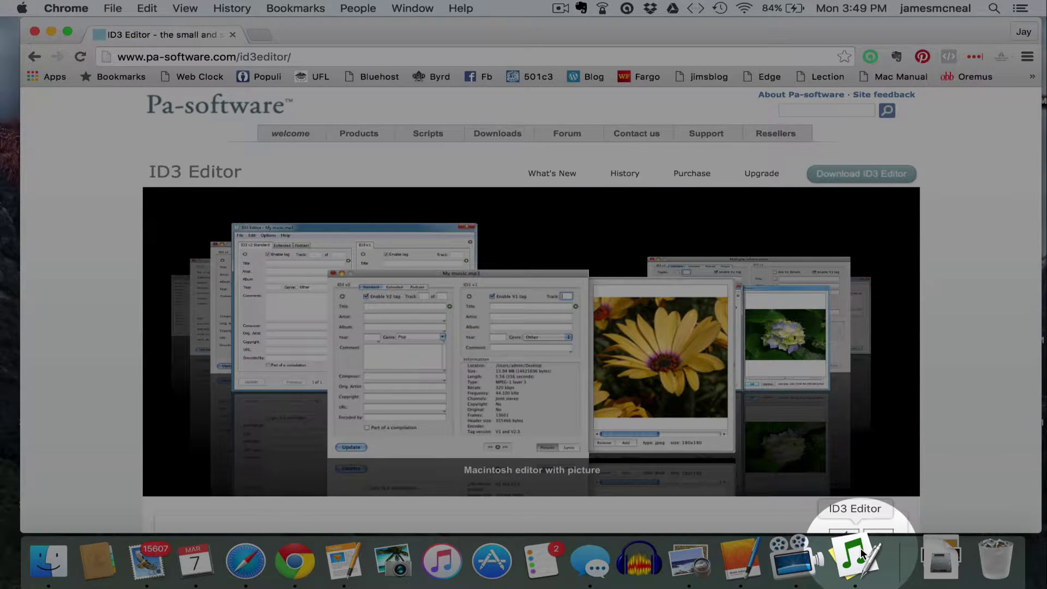
# Step: Switch to ID3 Editor and open Test.mp3 from the Coffeepot Fellowship folder
pyautogui.click(856, 559)
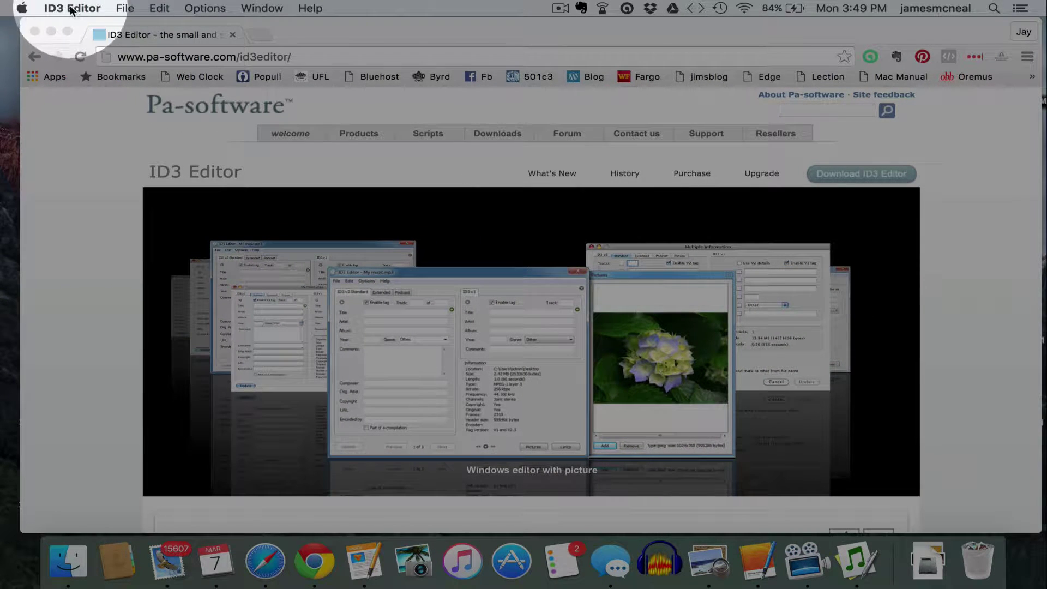
pyautogui.click(125, 8)
pyautogui.click(144, 26)
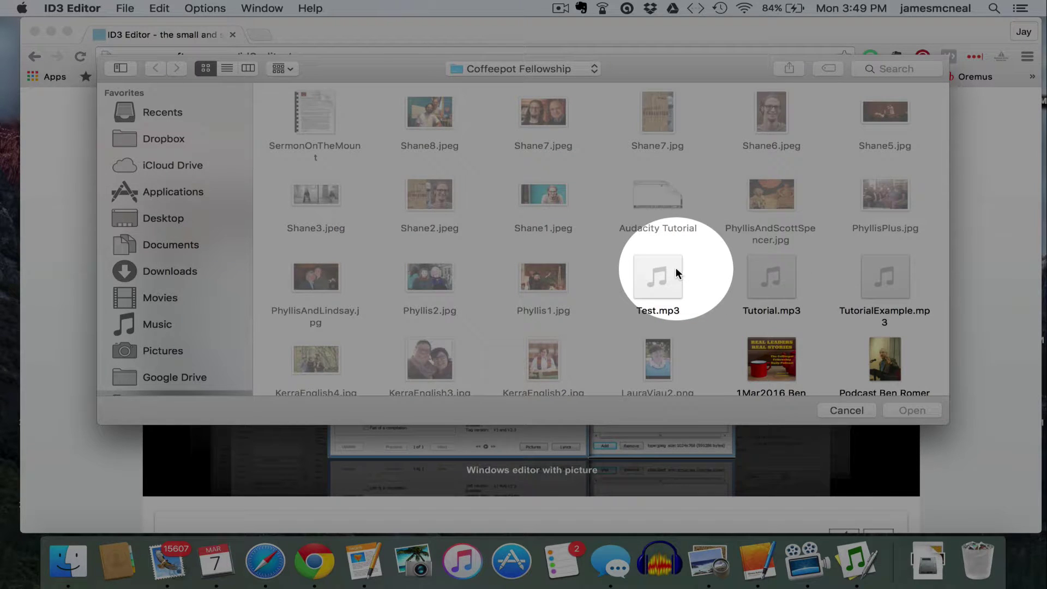
pyautogui.click(675, 287)
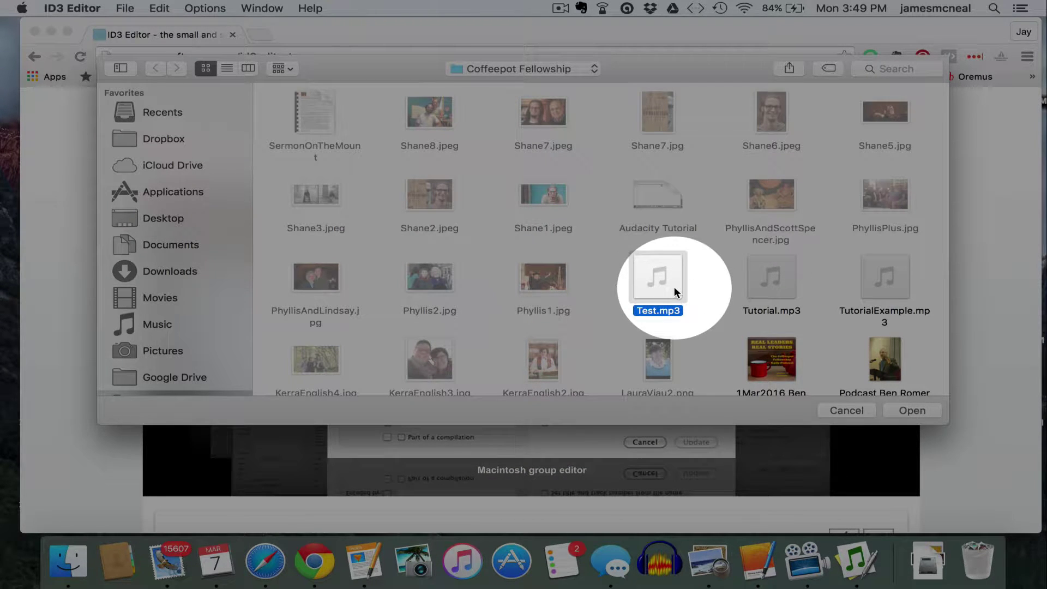
pyautogui.click(901, 414)
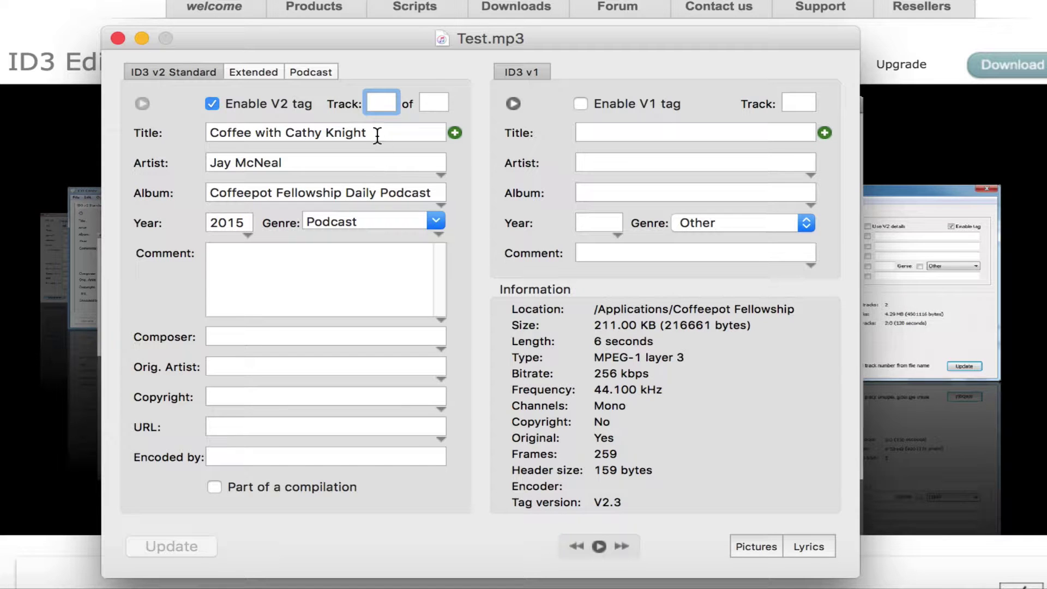
# Step: Replace the old guest name after 'Coffee with' in the V2 title with the new guest's full name
pyautogui.click(279, 117)
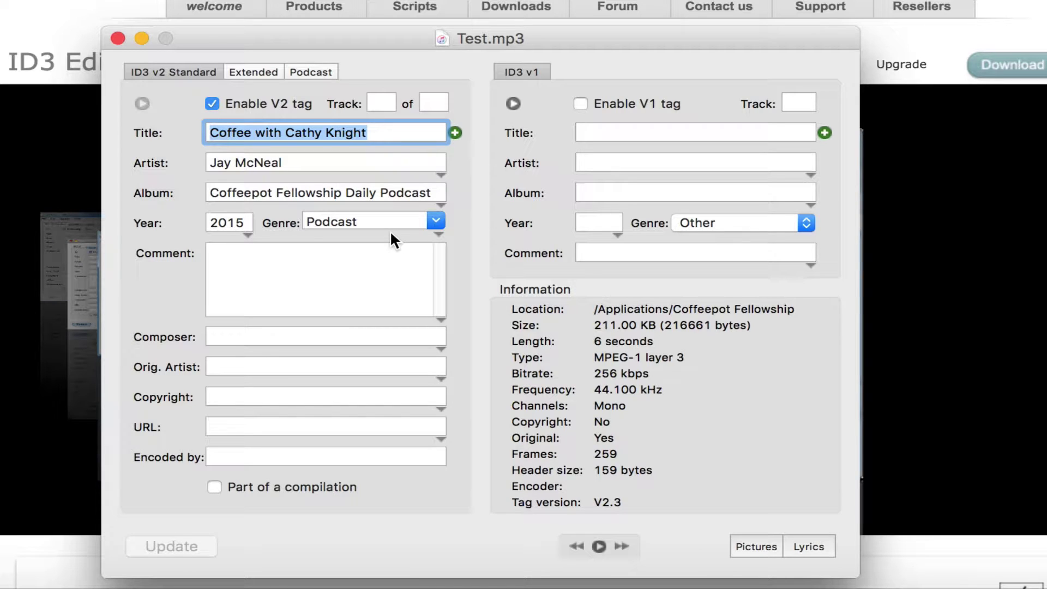
pyautogui.press('Right')
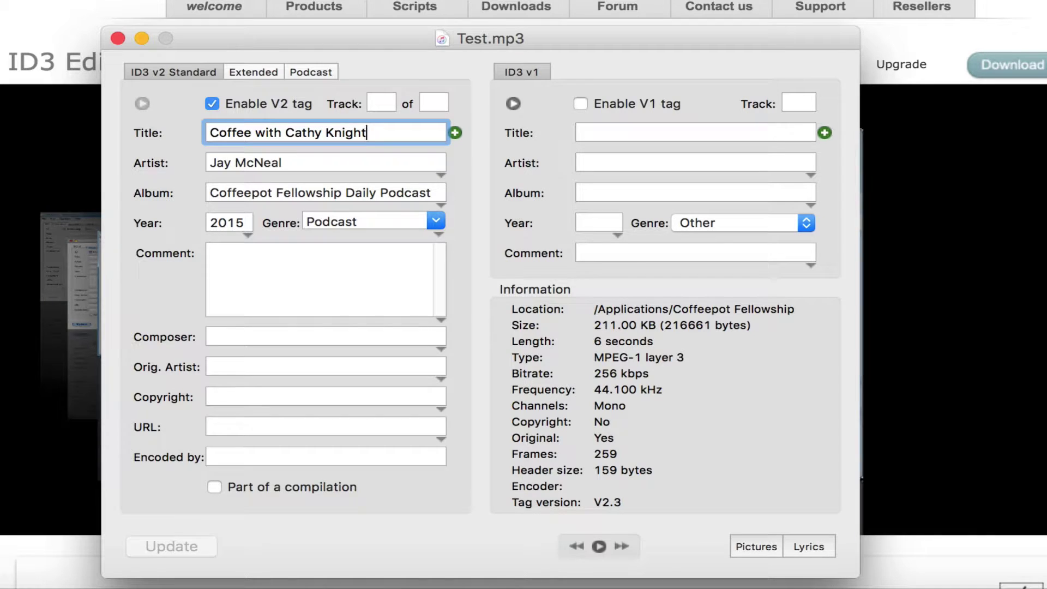
pyautogui.press('BackSpace')
pyautogui.press('BackSpace')
pyautogui.press('BackSpace')
pyautogui.press('BackSpace')
pyautogui.press('BackSpace')
pyautogui.press('BackSpace')
pyautogui.press('BackSpace')
pyautogui.press('BackSpace')
pyautogui.press('BackSpace')
pyautogui.press('BackSpace')
pyautogui.press('BackSpace')
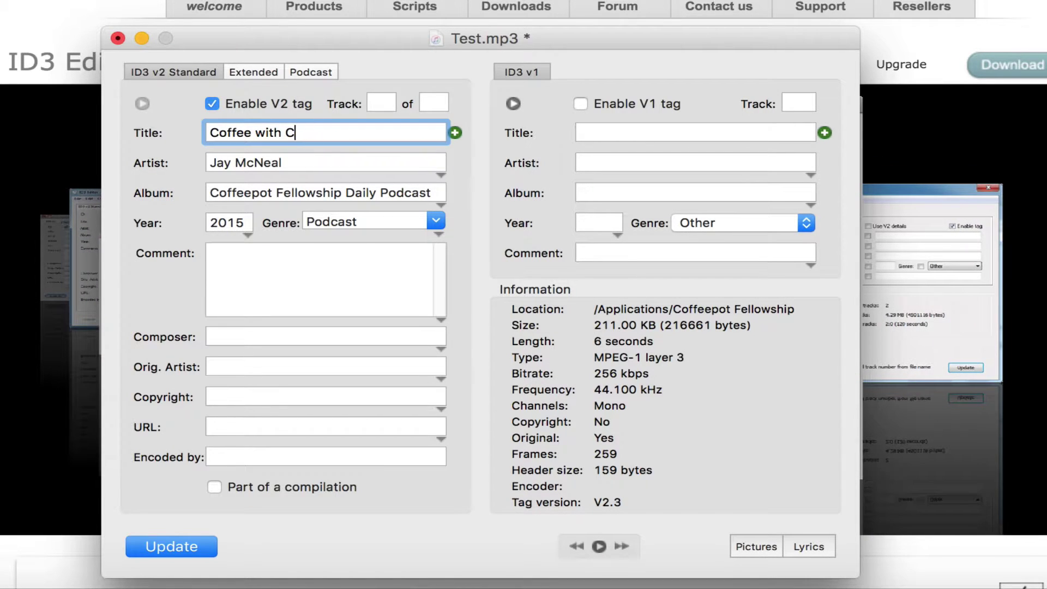
pyautogui.press('BackSpace')
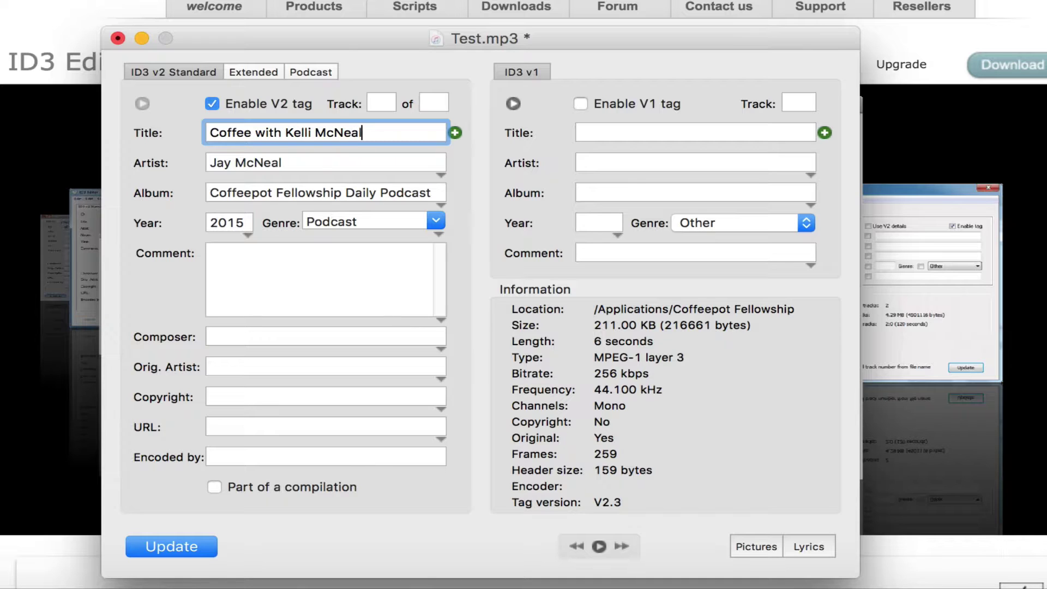
pyautogui.press('Tab')
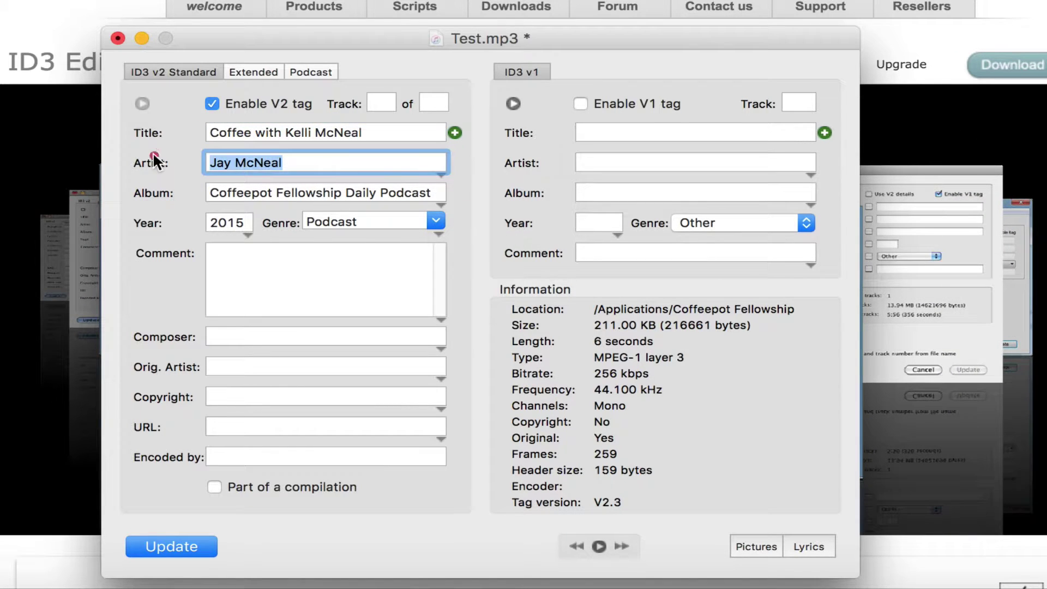
pyautogui.press('Tab')
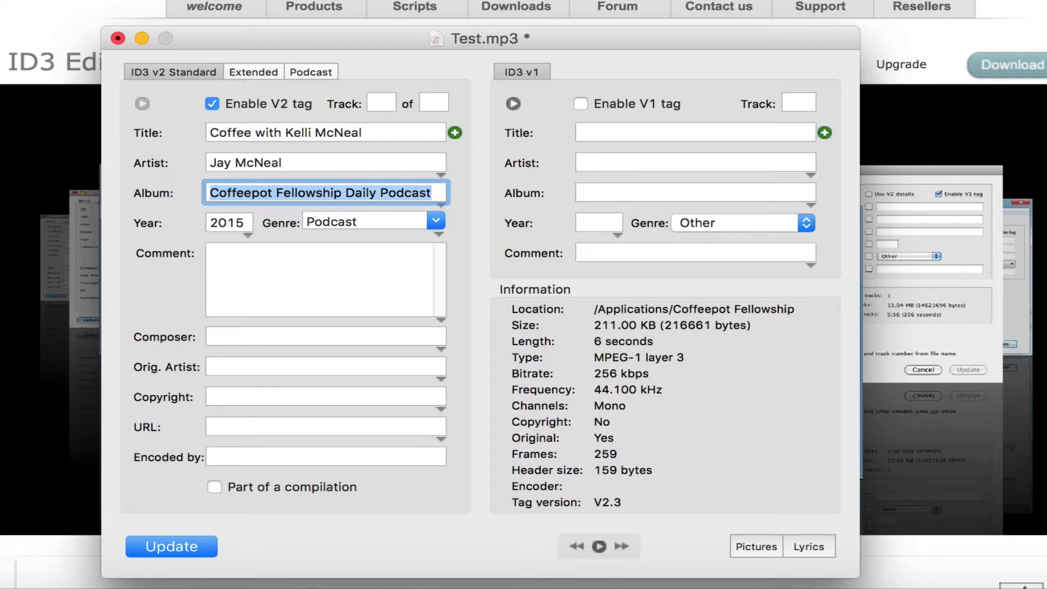
# Step: Change the V2 year from 2015 to 2016, keeping Podcast as the genre
pyautogui.press('Tab')
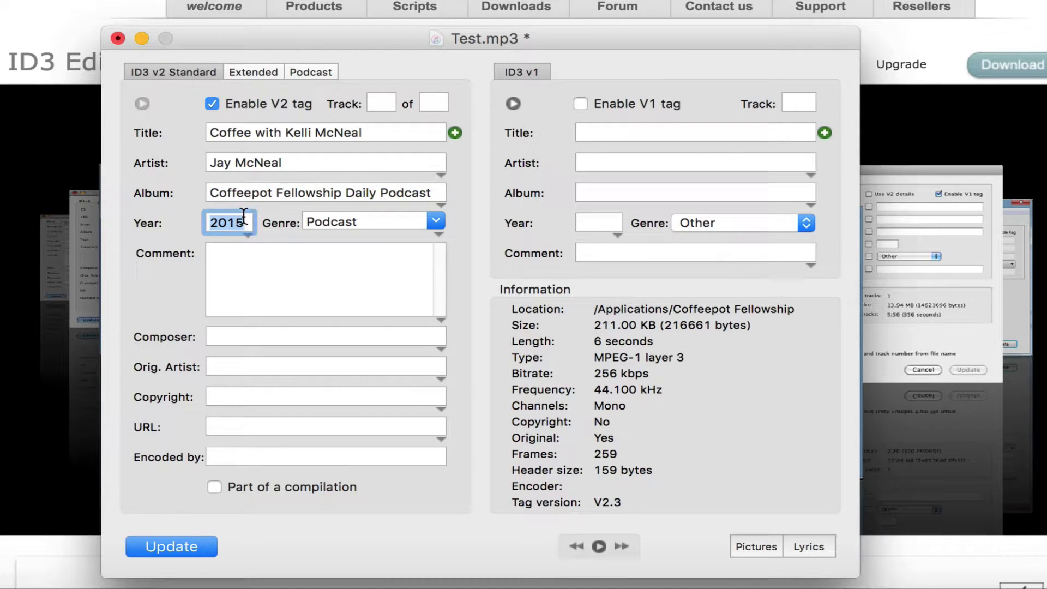
pyautogui.write('2016')
pyautogui.click(440, 219)
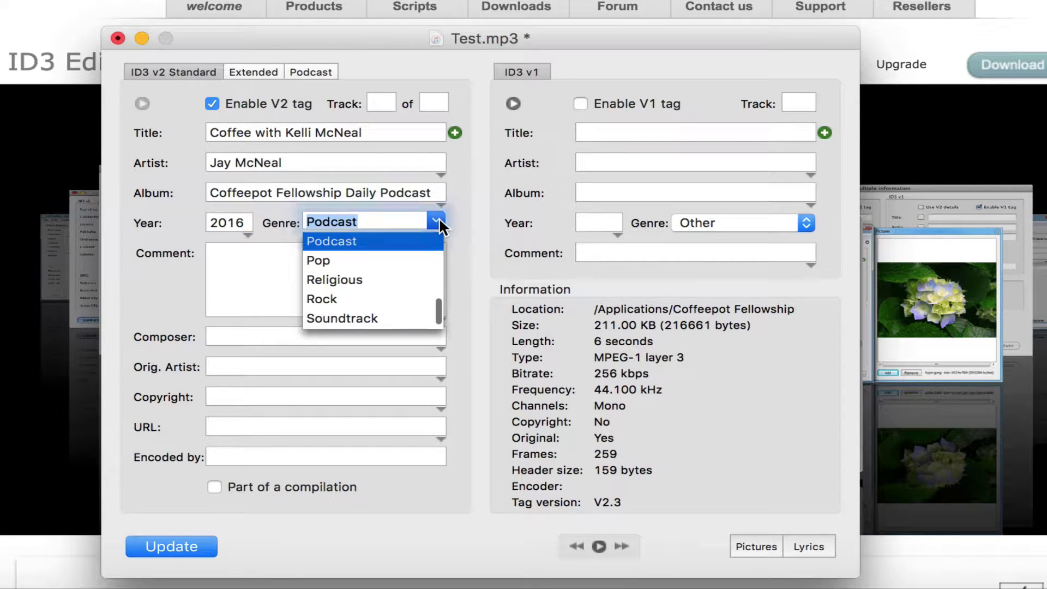
pyautogui.scroll(-3, 399, 302)
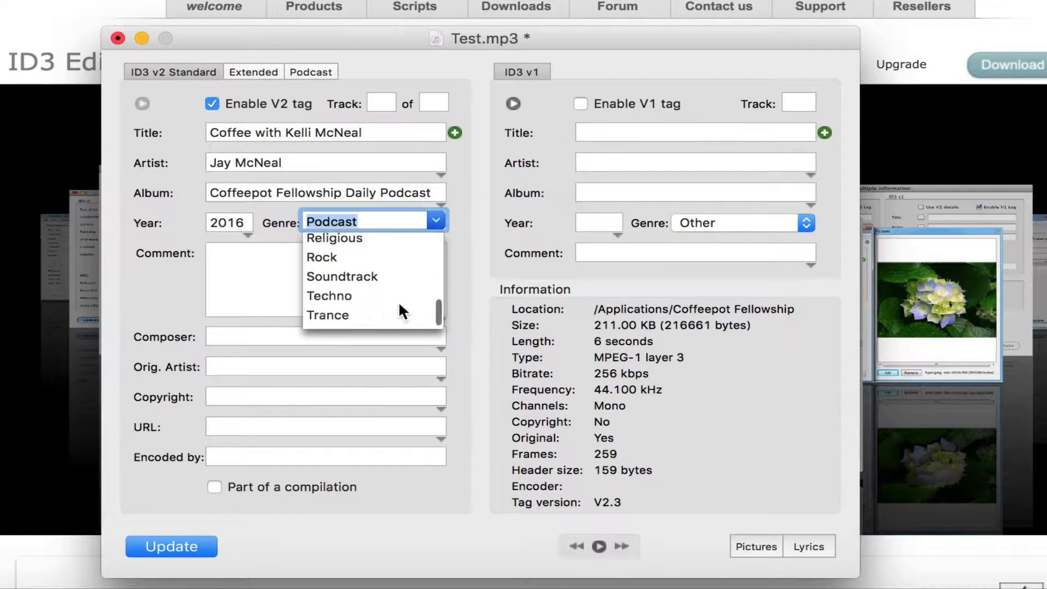
pyautogui.scroll(4, 398, 301)
pyautogui.click(257, 267)
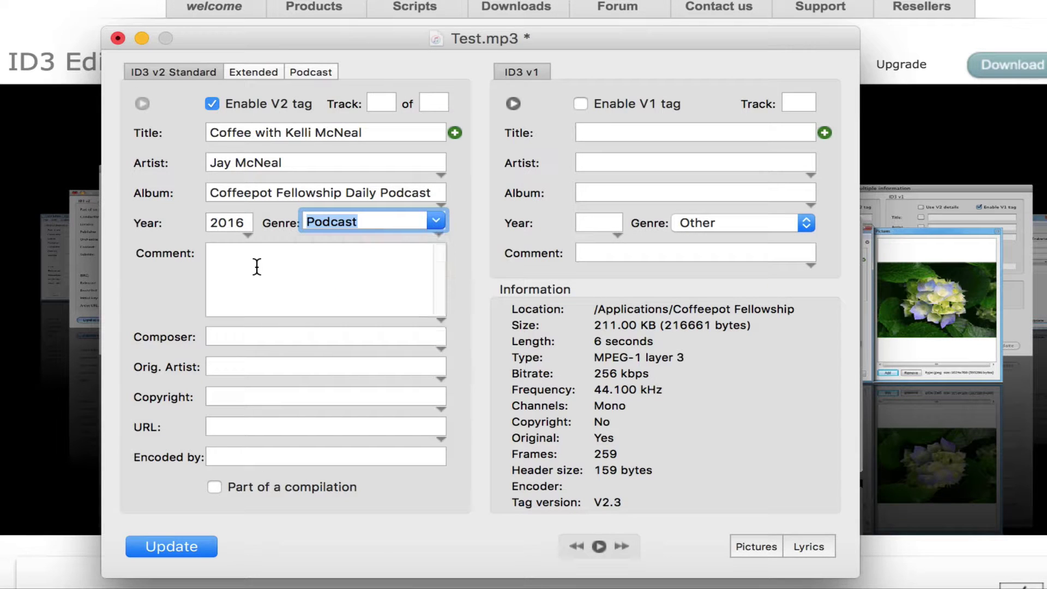
# Step: Add the comment 'Tell people about this episode.' and select its text
pyautogui.click(333, 265)
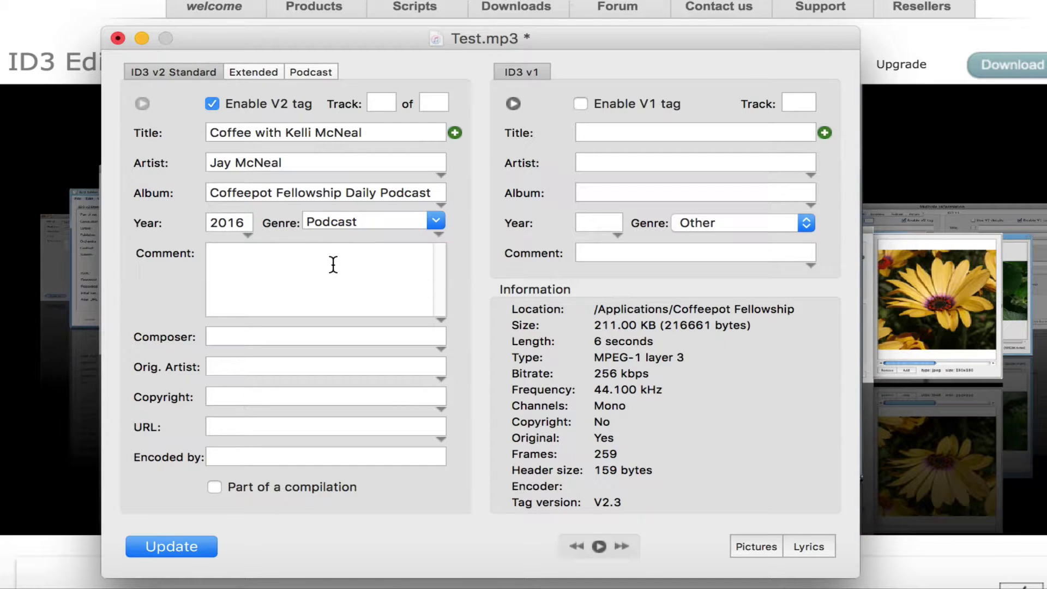
pyautogui.write('Tell people ')
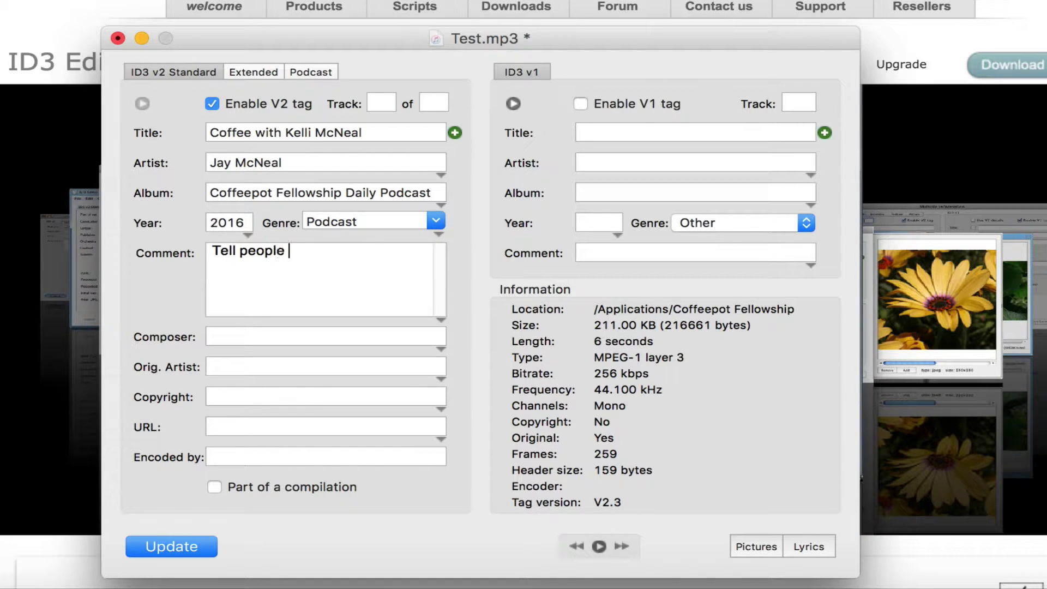
pyautogui.write('about this episo')
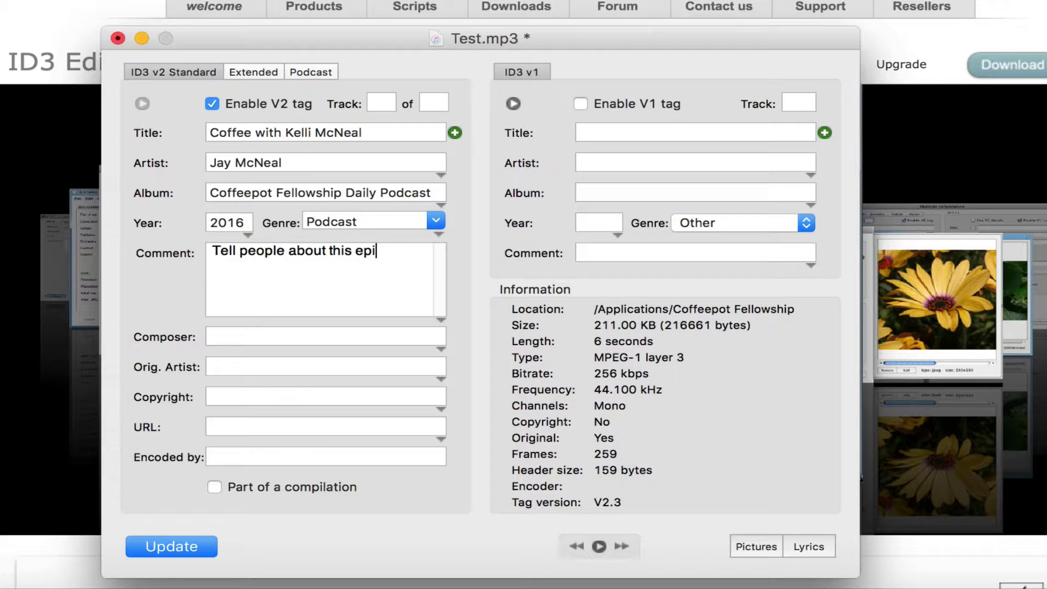
pyautogui.press('BackSpace')
pyautogui.press('BackSpace')
pyautogui.write('sode.')
pyautogui.moveTo(417, 252); pyautogui.dragTo(173, 244)
pyautogui.press('super+c')
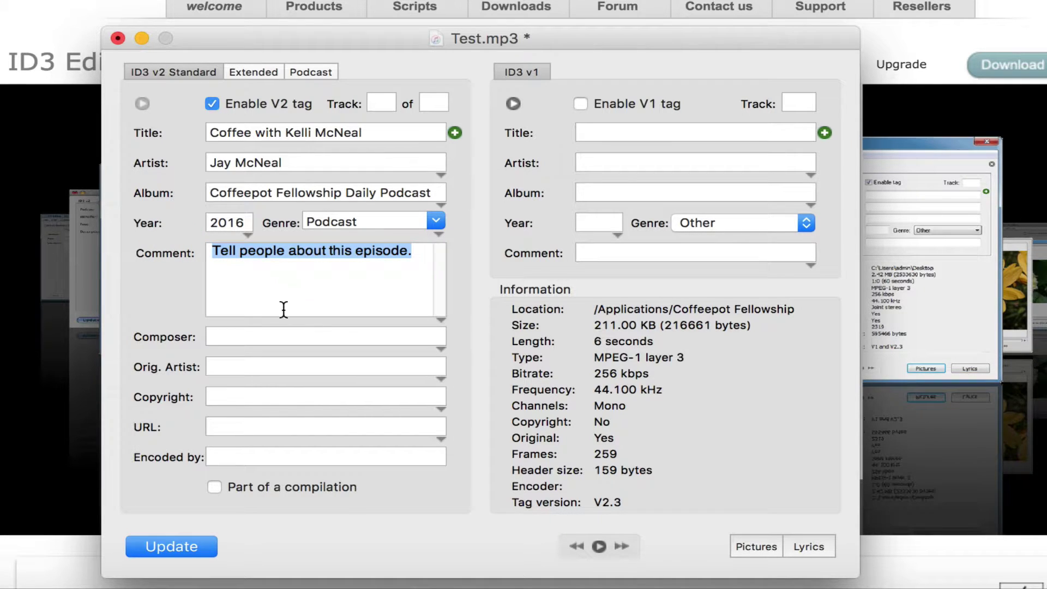
# Step: Fill Composer and Orig. Artist with the artist's name, and Copyright with United Faith Leaders
pyautogui.click(301, 333)
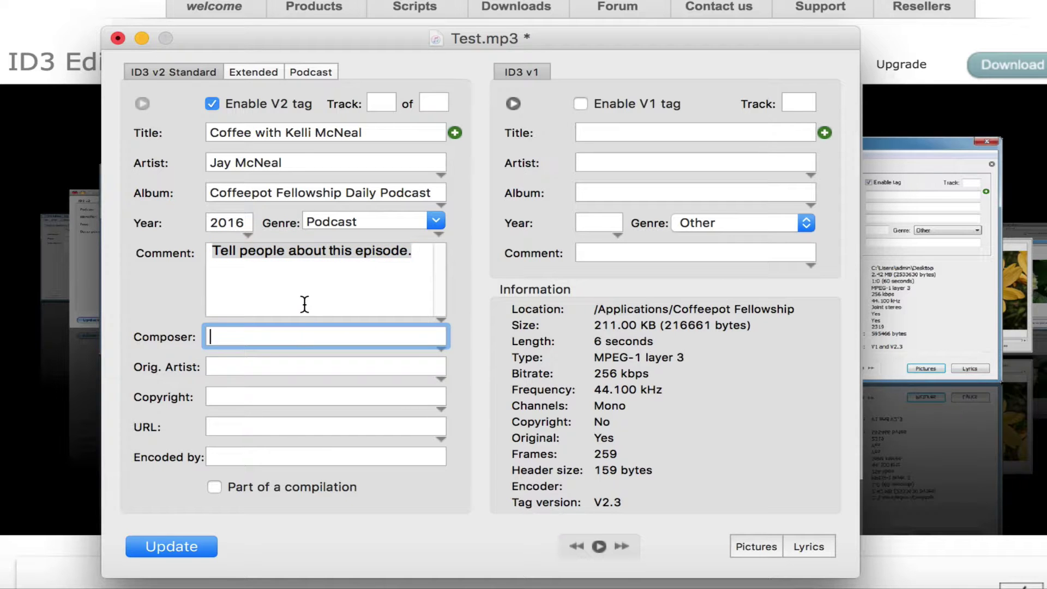
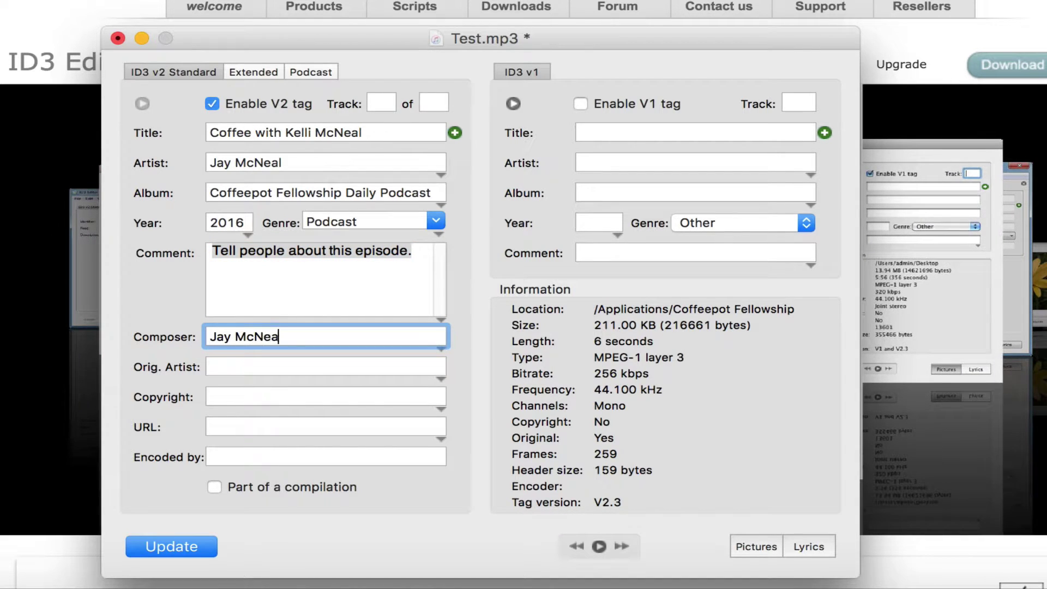
pyautogui.press('Tab')
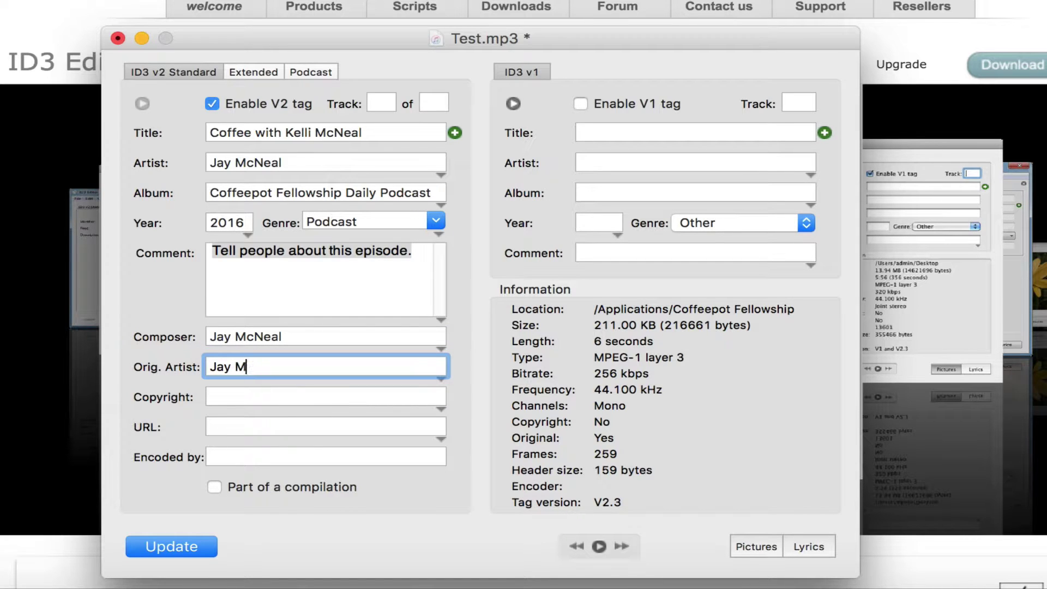
pyautogui.press('Tab')
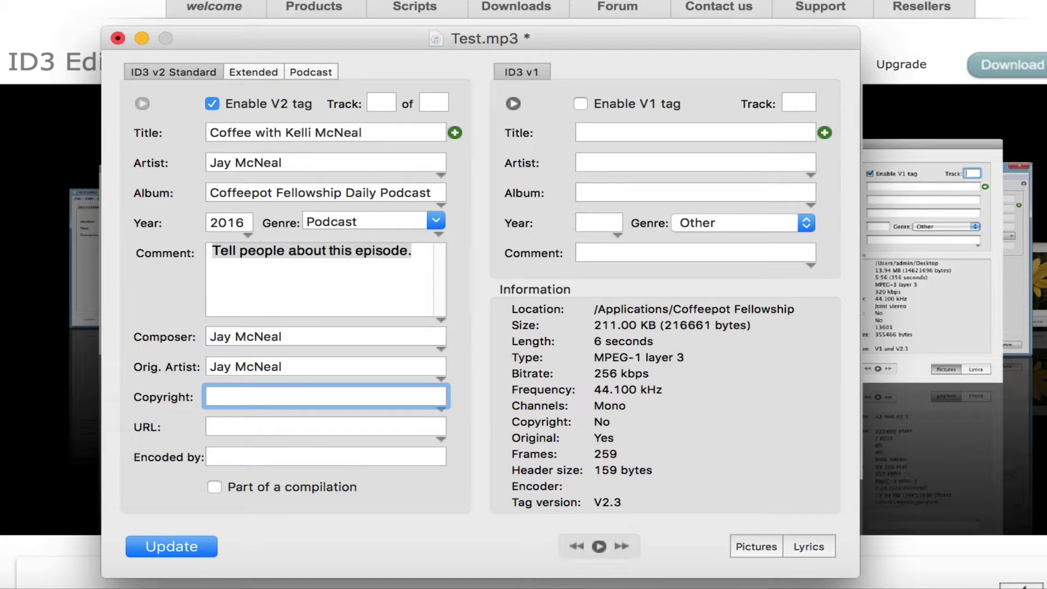
pyautogui.write('United Faith Leaders')
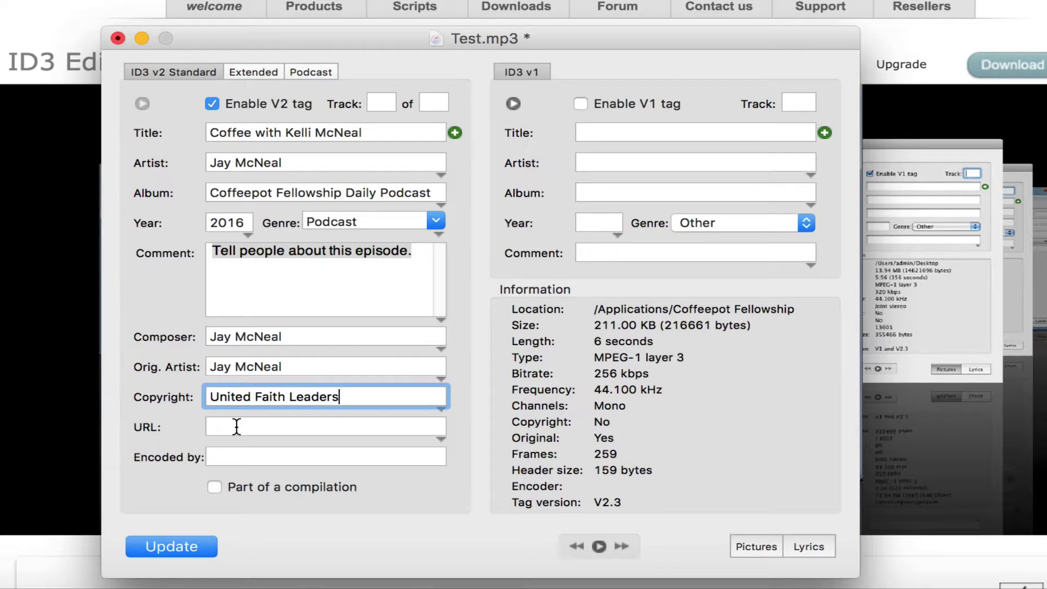
pyautogui.click(292, 425)
pyautogui.write('htttp')
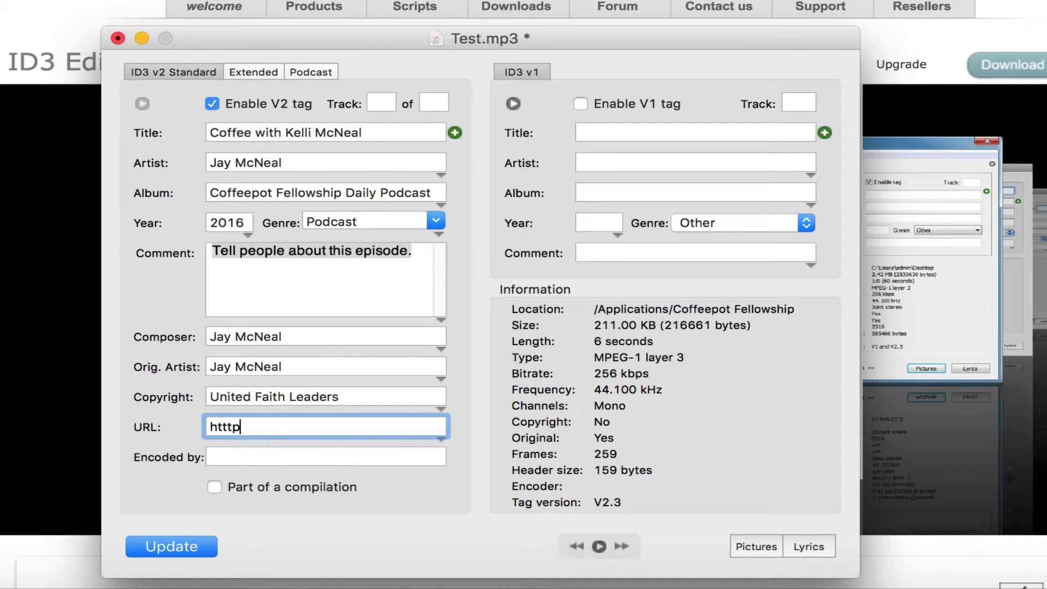
pyautogui.press('BackSpace')
pyautogui.press('BackSpace')
pyautogui.write('p://coffeepotfel')
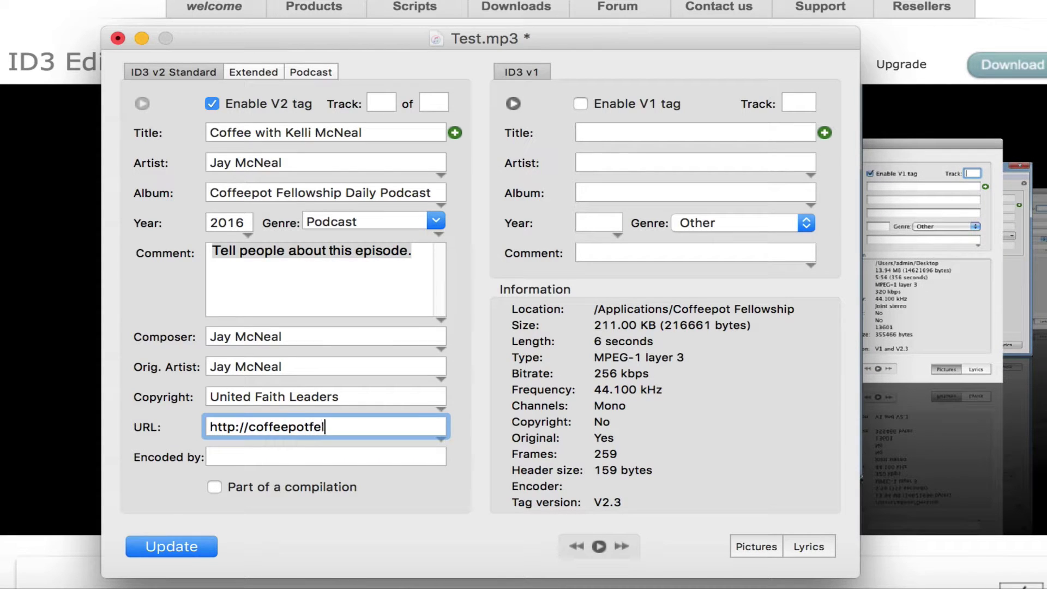
pyautogui.write('lowship.com')
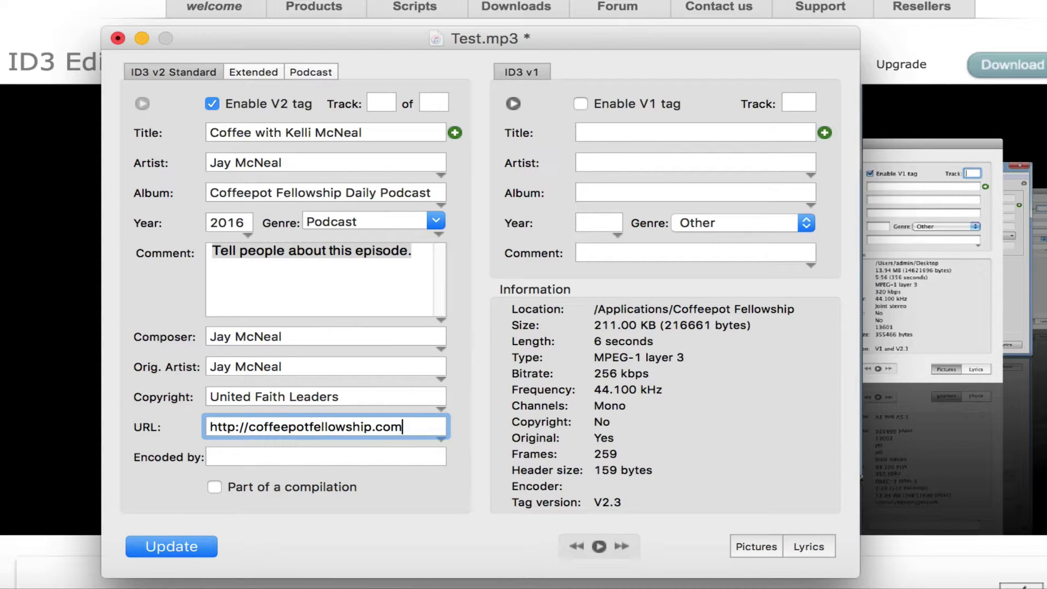
pyautogui.click(332, 456)
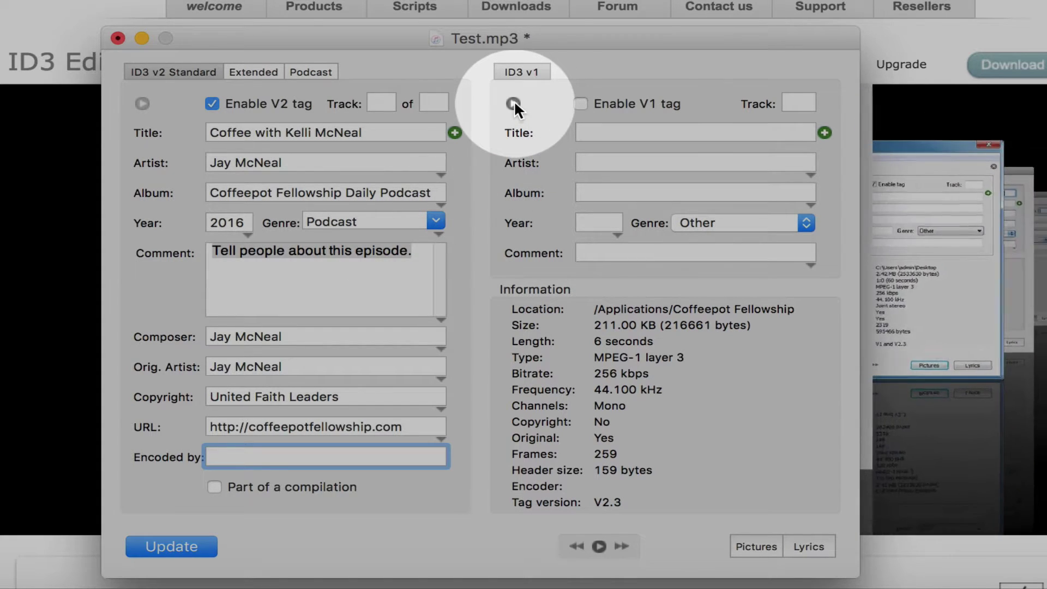
# Step: Copy the V2 values into the V1 tag and paste 'Tell people about this episode.' as the Subtitle
pyautogui.click(513, 102)
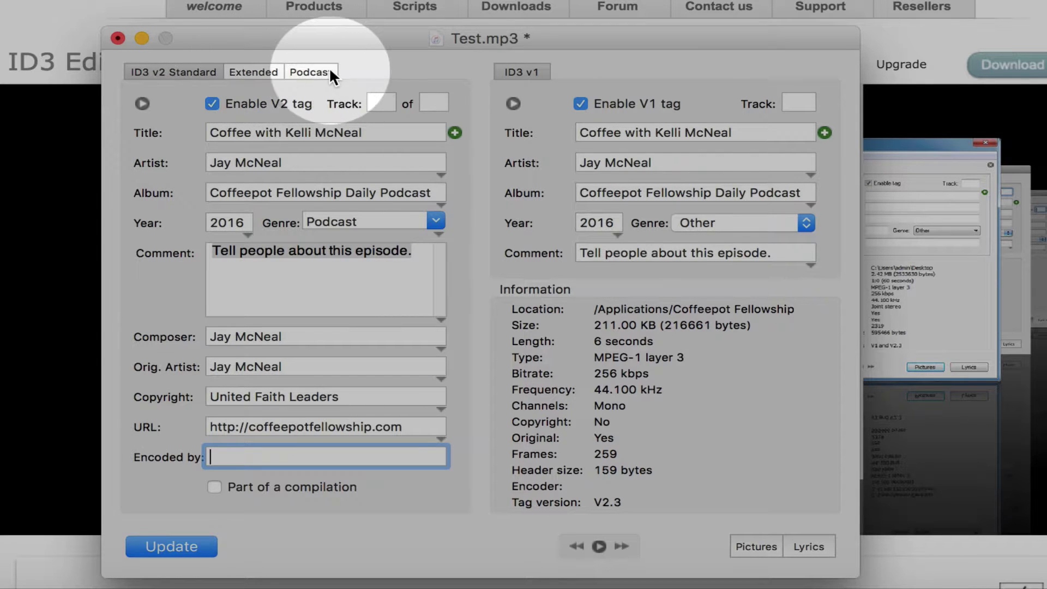
pyautogui.click(252, 73)
pyautogui.click(250, 294)
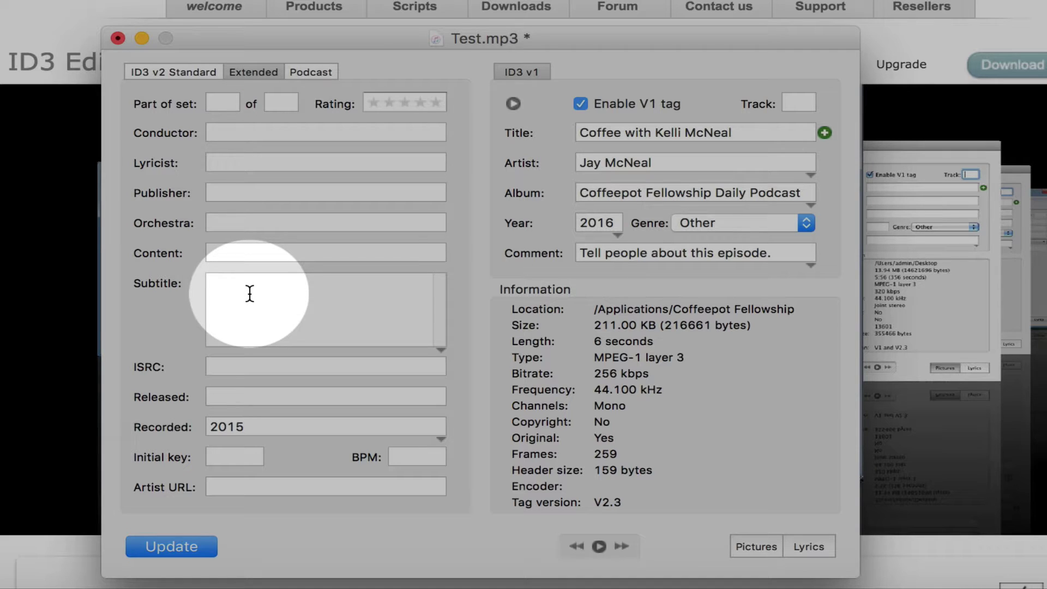
pyautogui.press('super+v')
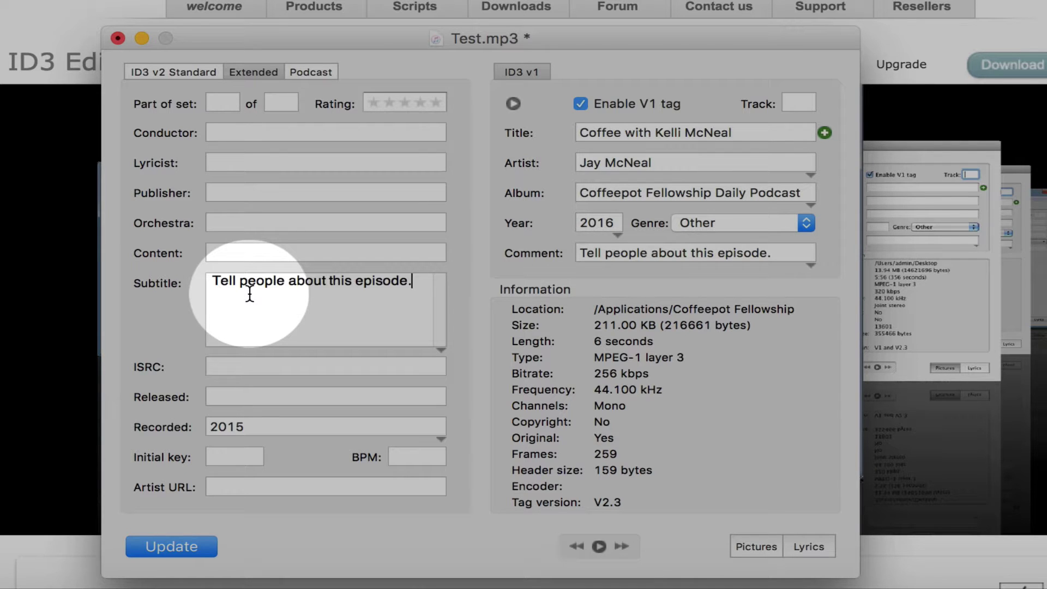
# Step: Paste 'Tell people about this episode.' into the Podcast Description
pyautogui.click(323, 72)
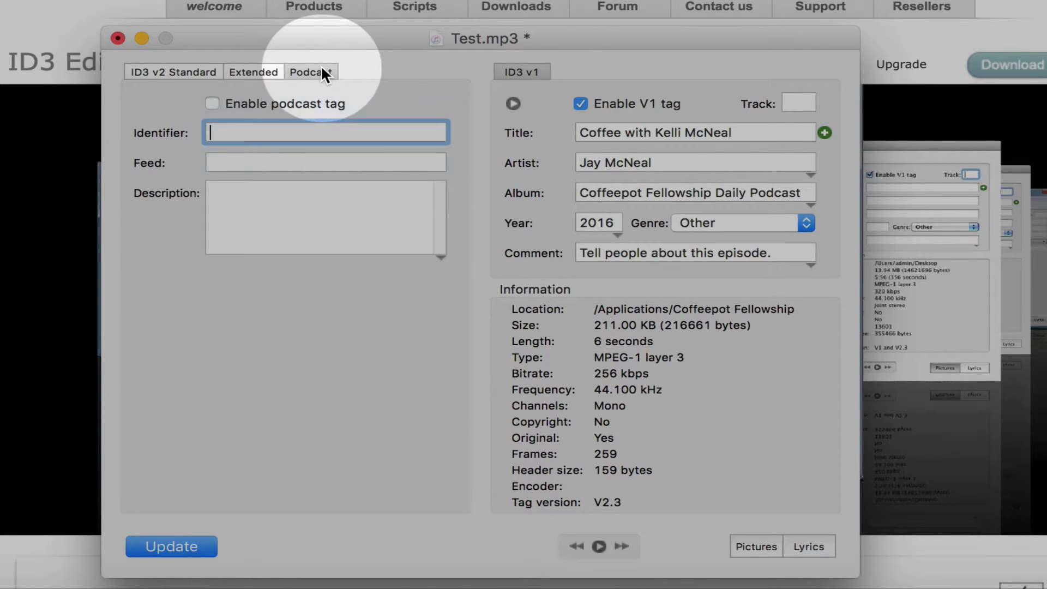
pyautogui.click(288, 216)
pyautogui.press('super+v')
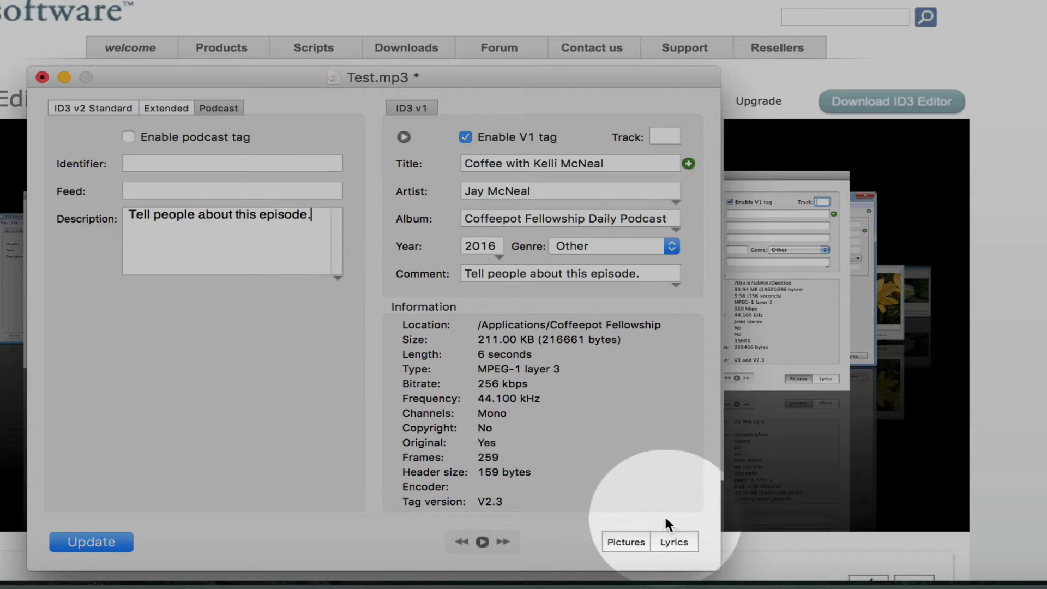
# Step: Paste 'Tell people about this episode.' into the Lyrics panel
pyautogui.click(670, 532)
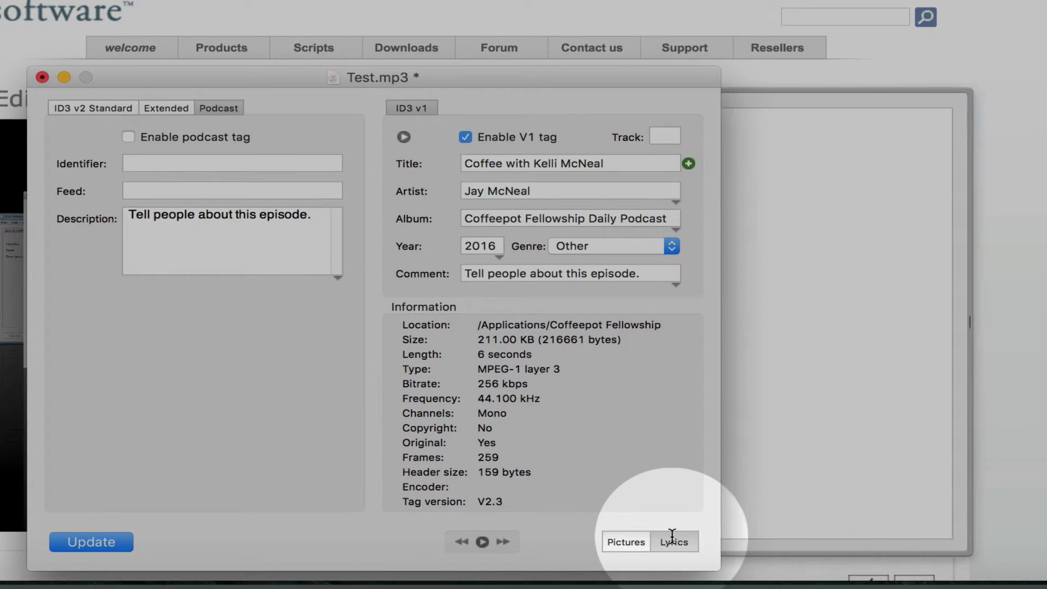
pyautogui.click(626, 541)
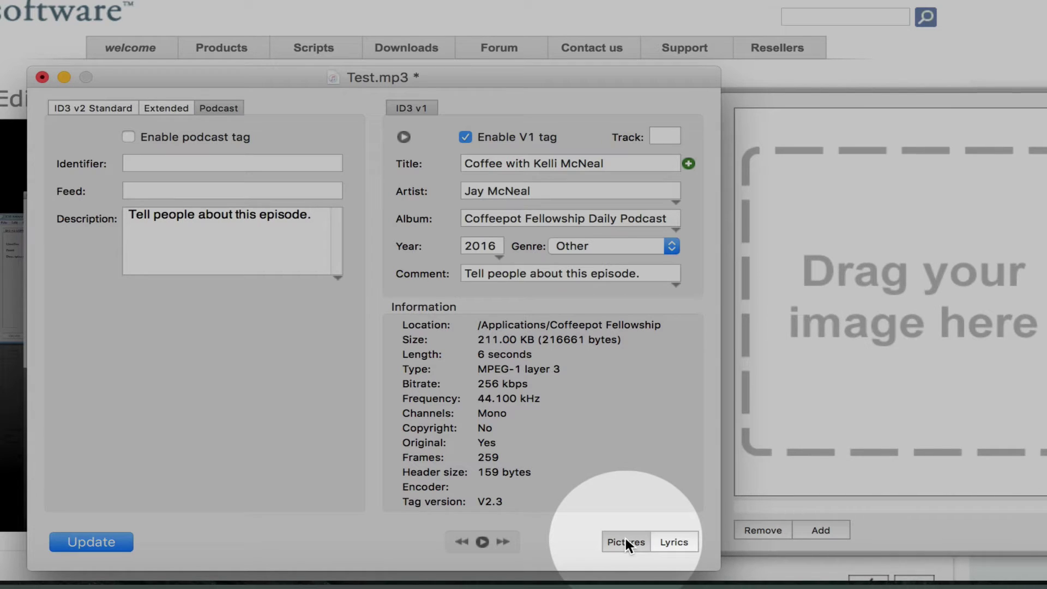
pyautogui.click(676, 539)
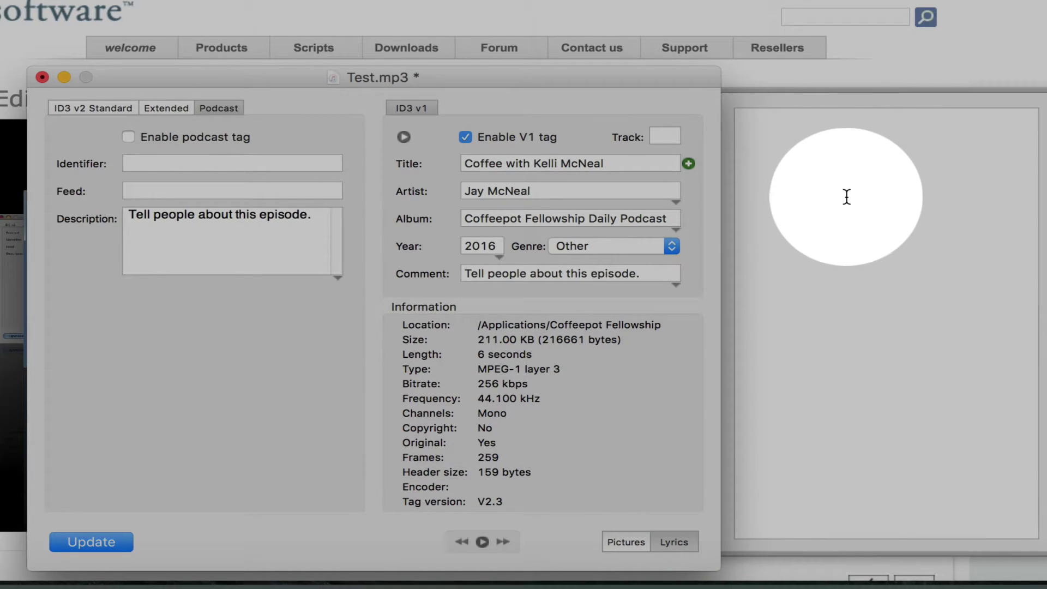
pyautogui.write('Tell people about this episode.')
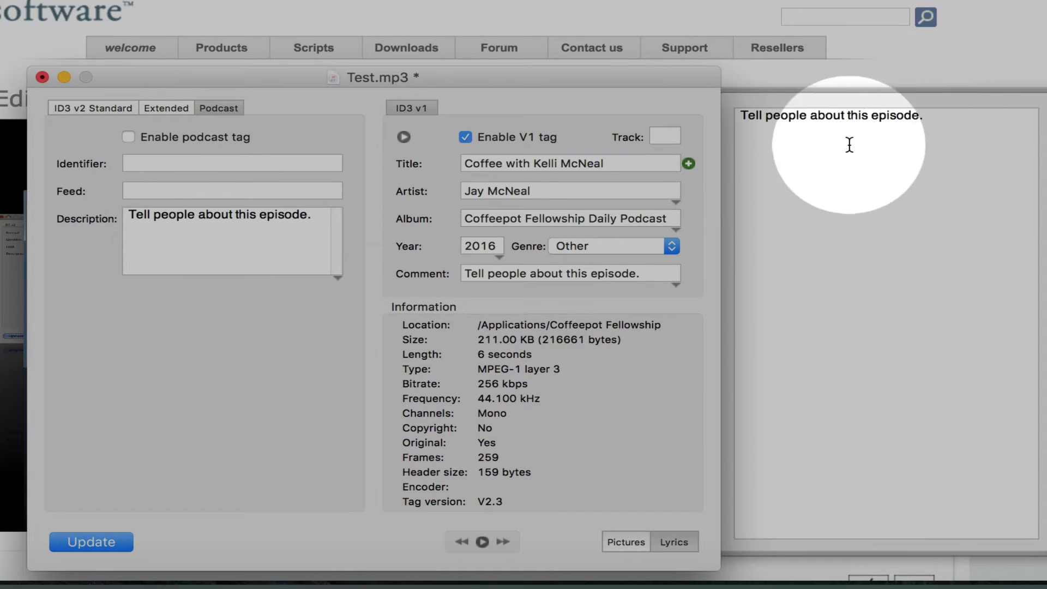
# Step: Drag PodcastCover2.png from Finder onto the cover art drop area
pyautogui.click(627, 540)
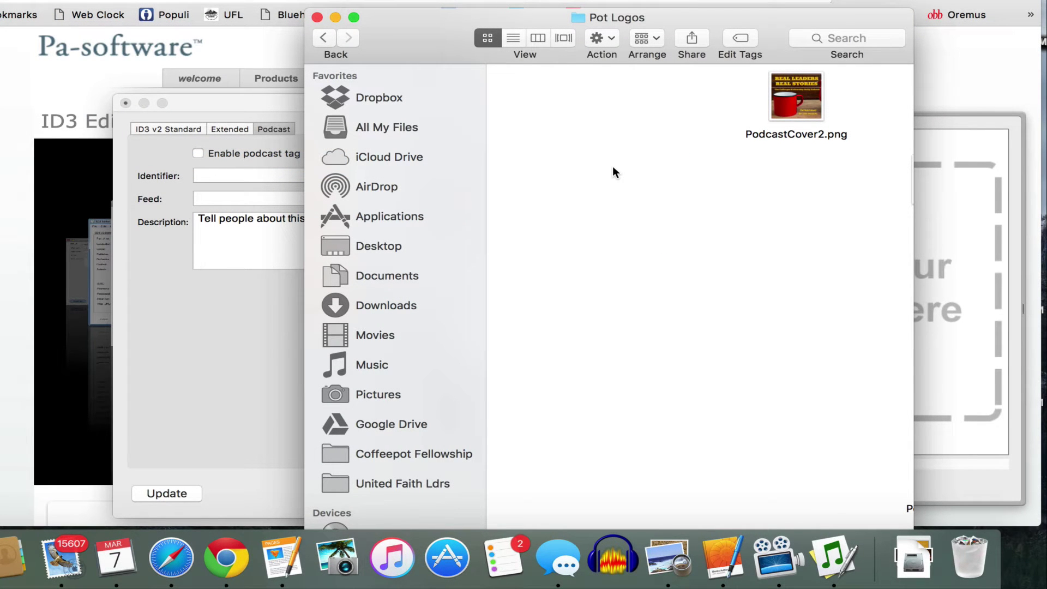
pyautogui.moveTo(764, 16); pyautogui.dragTo(461, 2)
pyautogui.click(492, 70)
pyautogui.moveTo(492, 70); pyautogui.dragTo(862, 261)
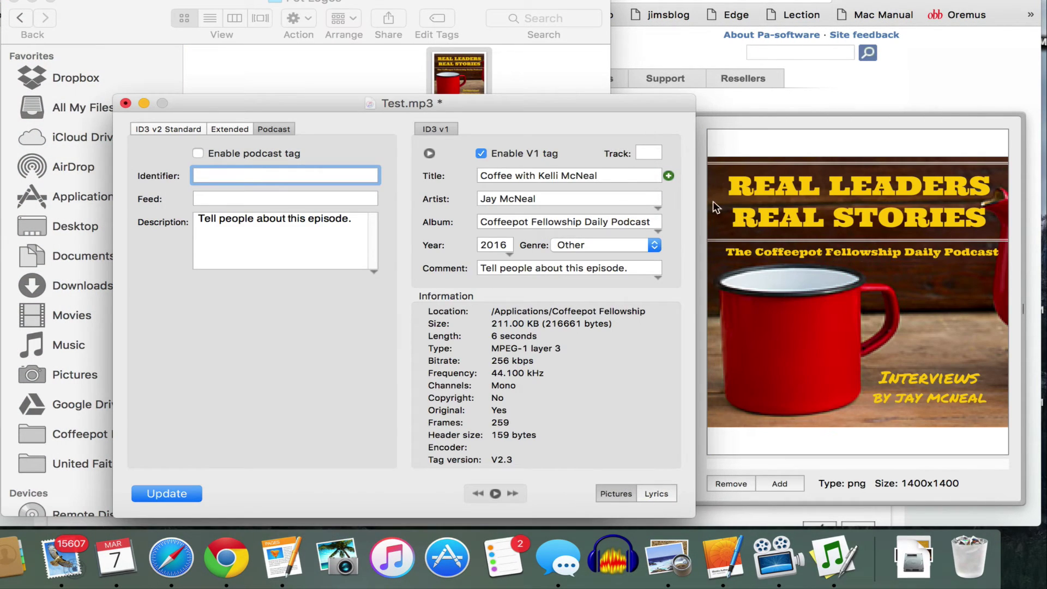
# Step: Check the cover artwork, then update Test.mp3 to write the V1 and V2.3 tags
pyautogui.click(859, 210)
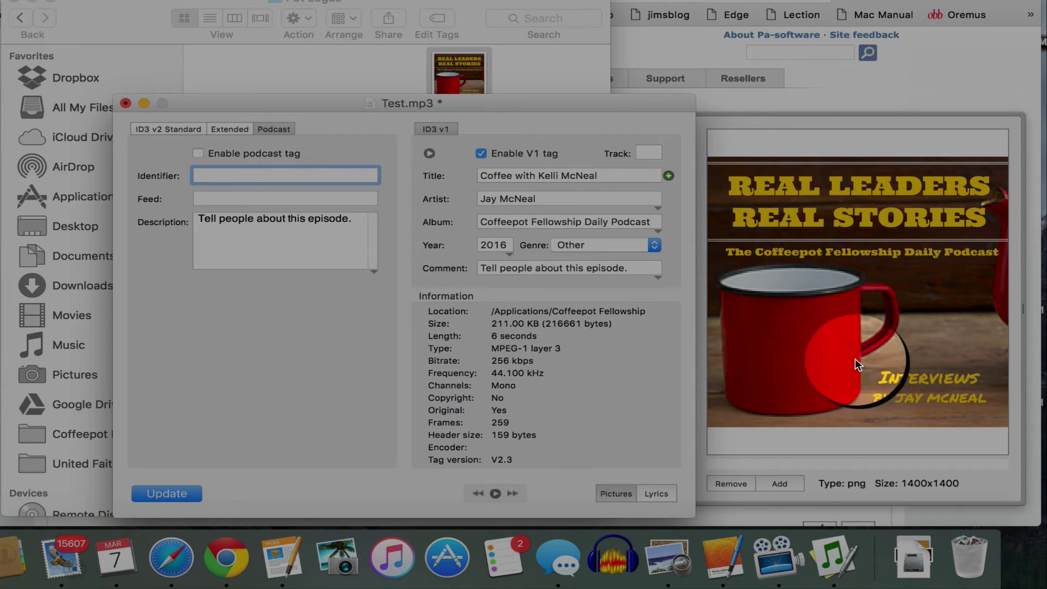
pyautogui.click(601, 491)
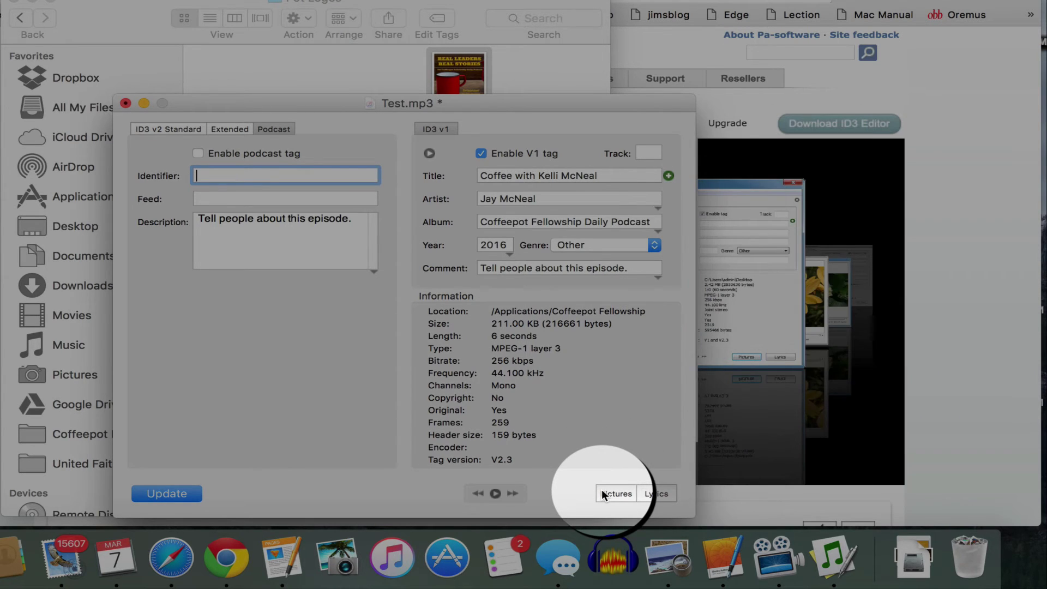
pyautogui.click(602, 491)
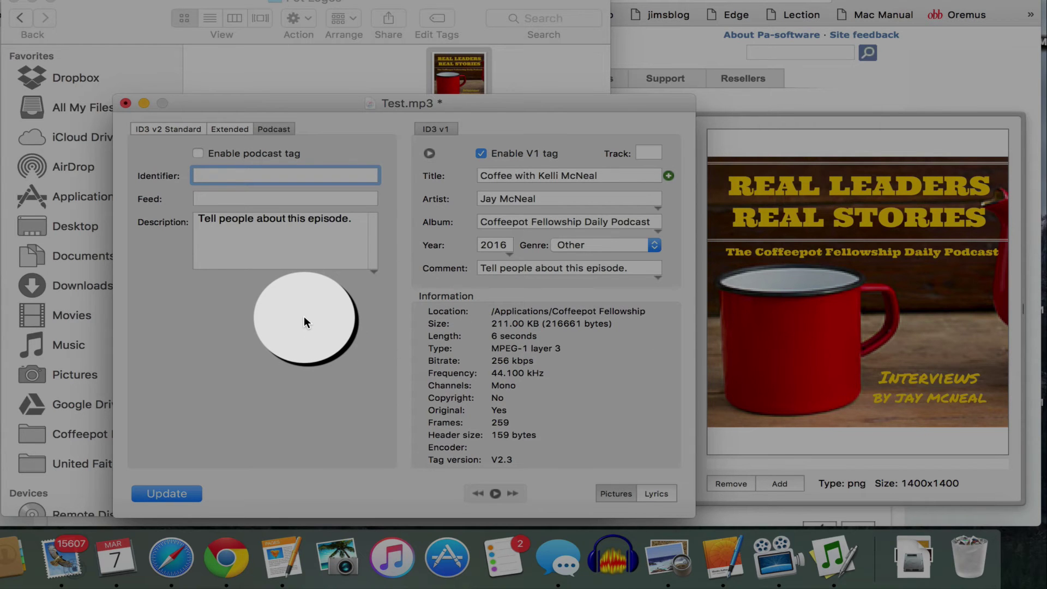
pyautogui.click(304, 317)
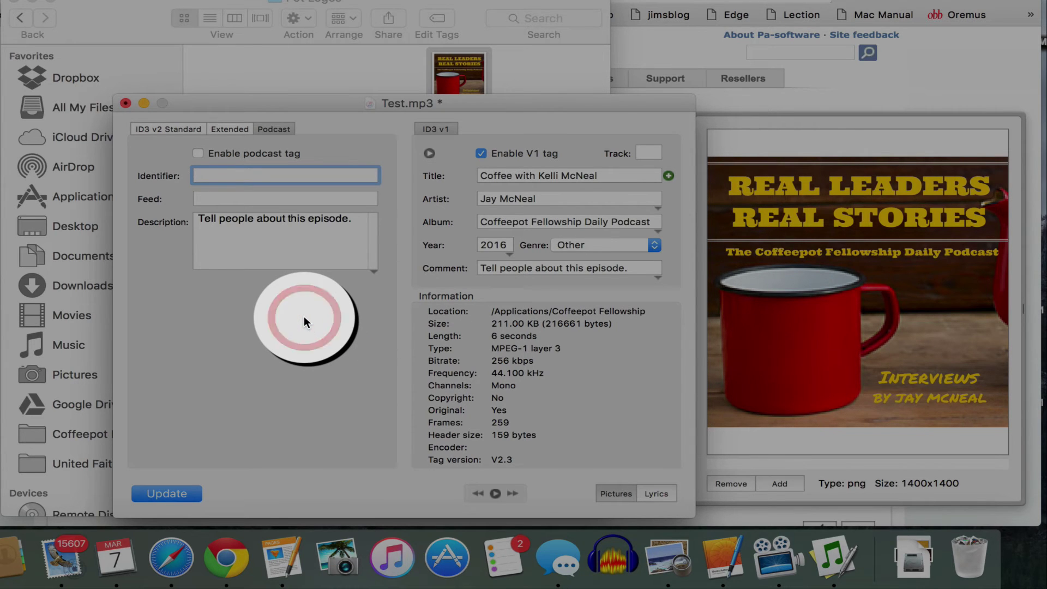
pyautogui.click(169, 492)
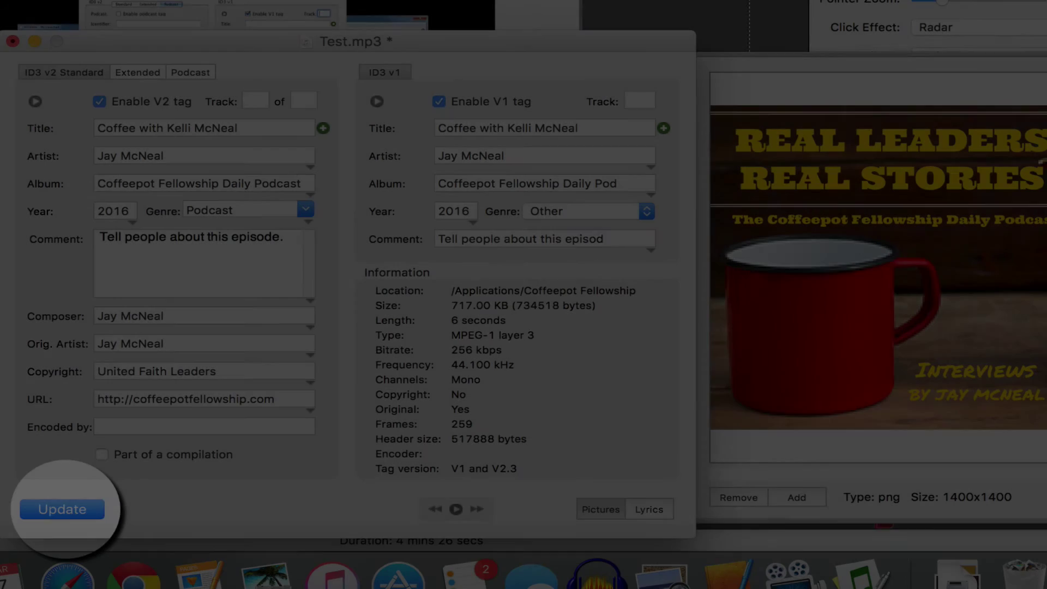